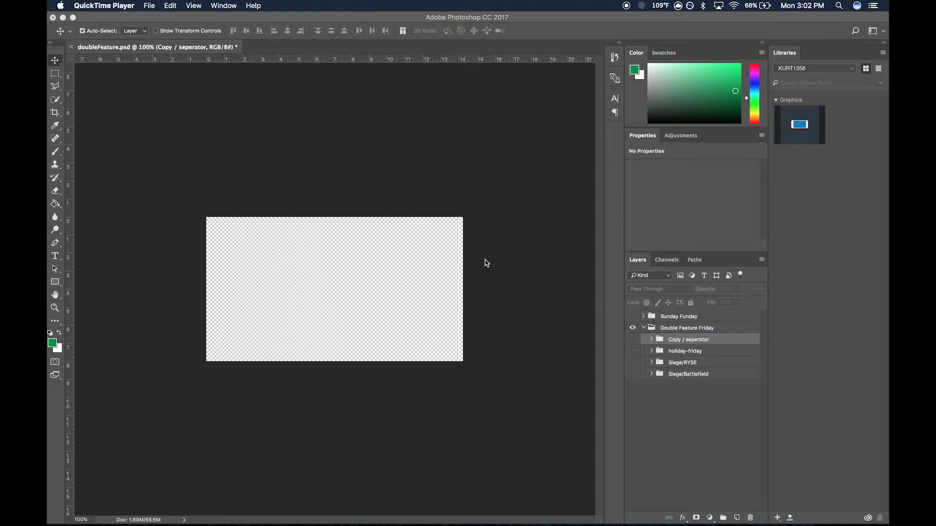
# - Place R6S.jpg into the Double Feature Friday group and scale it to cover the whole canvas
pyautogui.click(707, 505)
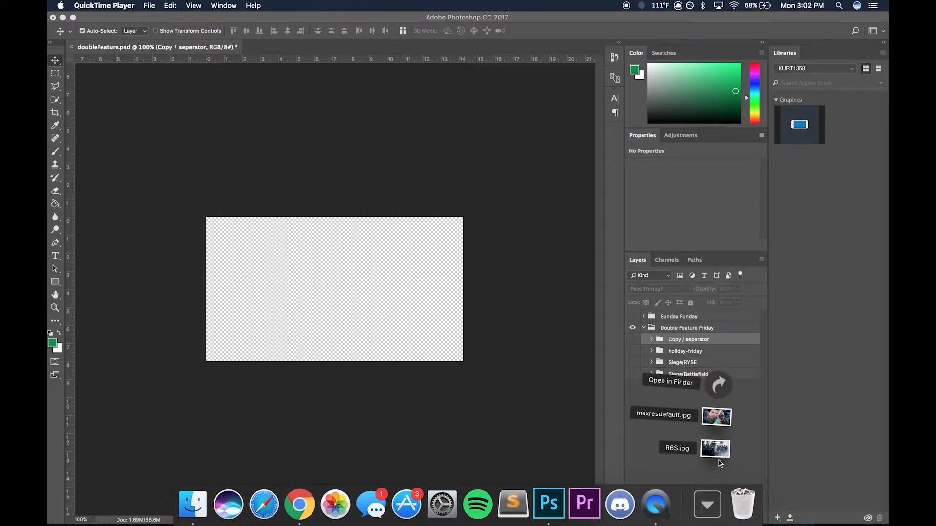
pyautogui.moveTo(719, 463); pyautogui.dragTo(332, 318)
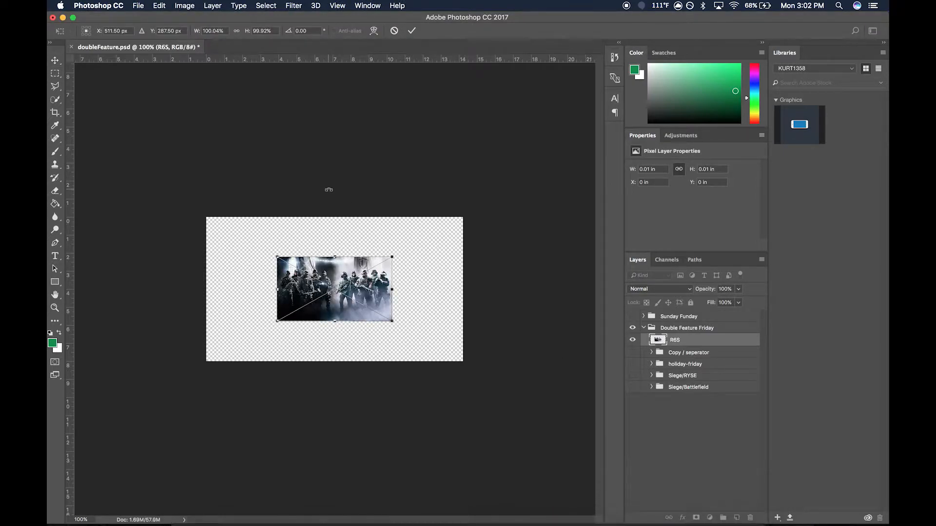
pyautogui.moveTo(395, 261); pyautogui.dragTo(466, 215)
pyautogui.moveTo(429, 246); pyautogui.dragTo(357, 281)
pyautogui.moveTo(397, 254); pyautogui.dragTo(465, 218)
pyautogui.press('Return')
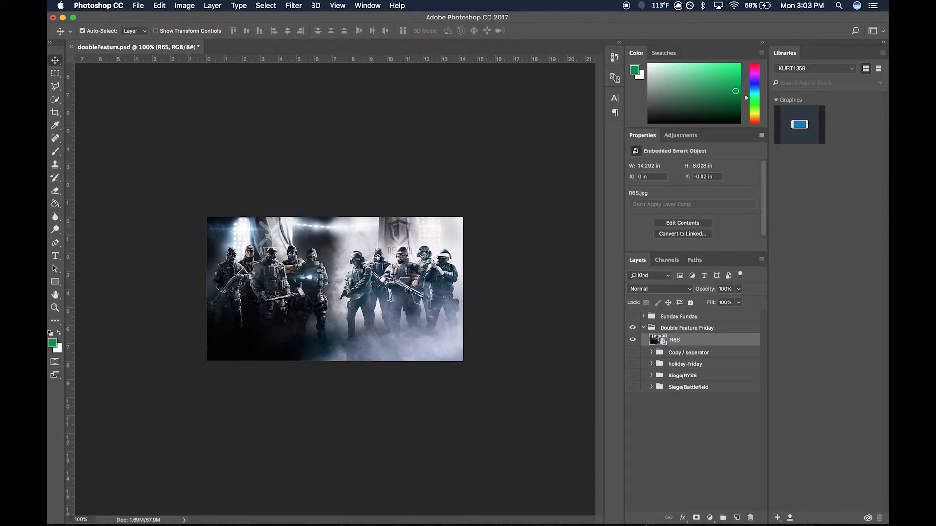
# - Place maxresdefault.jpg across the canvas above the R6S layer and toggle its visibility to check the image underneath
pyautogui.click(707, 516)
pyautogui.moveTo(716, 418); pyautogui.dragTo(327, 287)
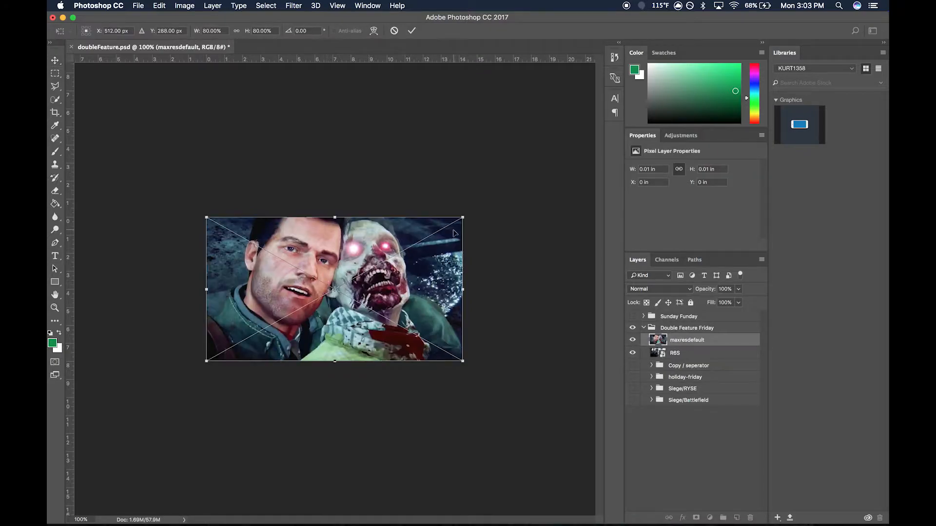
pyautogui.press('Return')
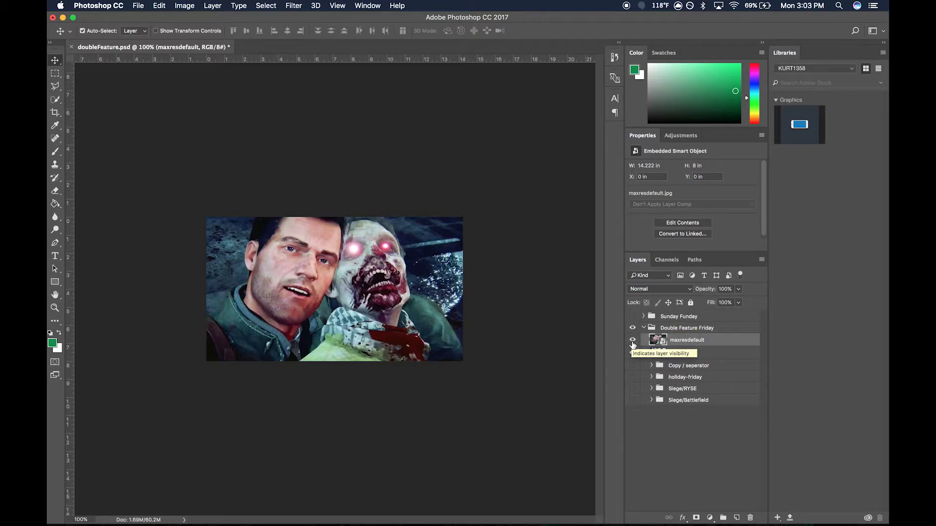
pyautogui.click(632, 341)
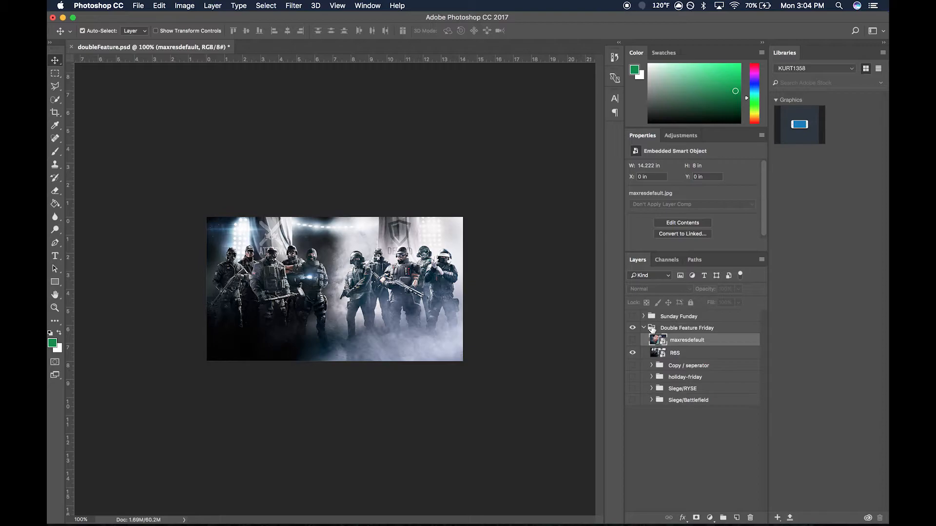
pyautogui.click(632, 342)
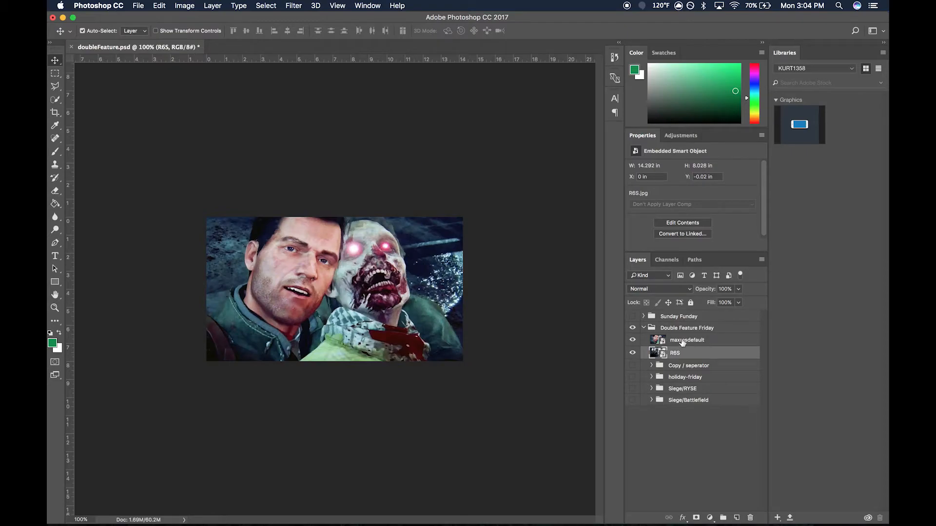
# - Group the maxresdefault and R6S layers and name the group dead-rising4
pyautogui.keyDown('shift'); pyautogui.click(711, 342); pyautogui.keyUp('shift')
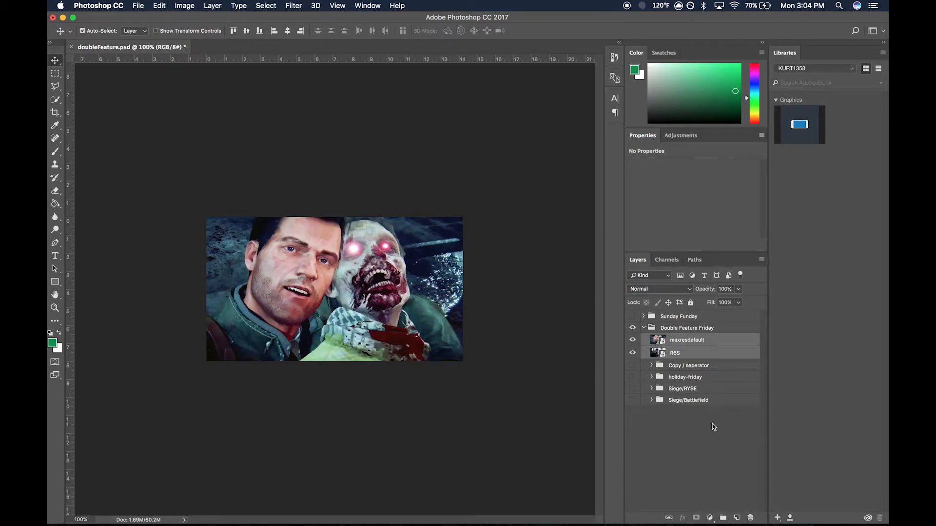
pyautogui.click(723, 518)
pyautogui.write('dead-rising')
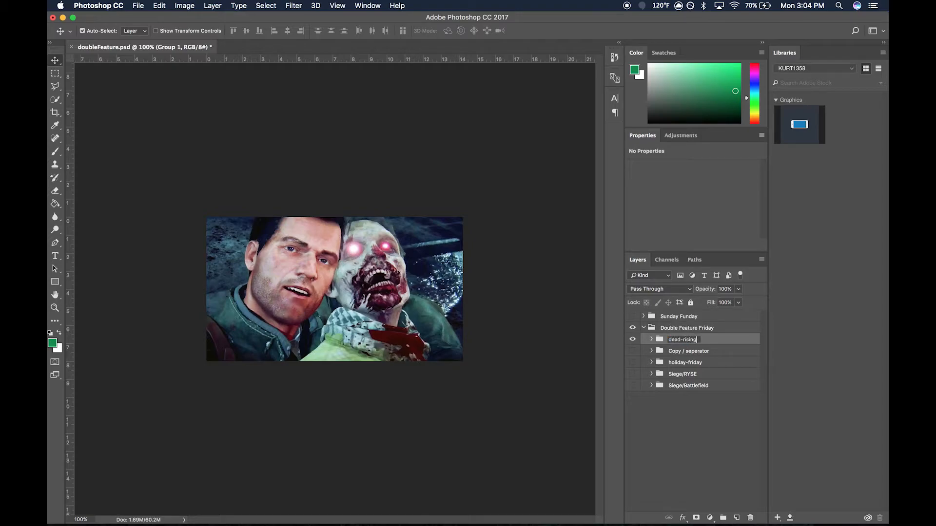
pyautogui.write('4')
pyautogui.press('Return')
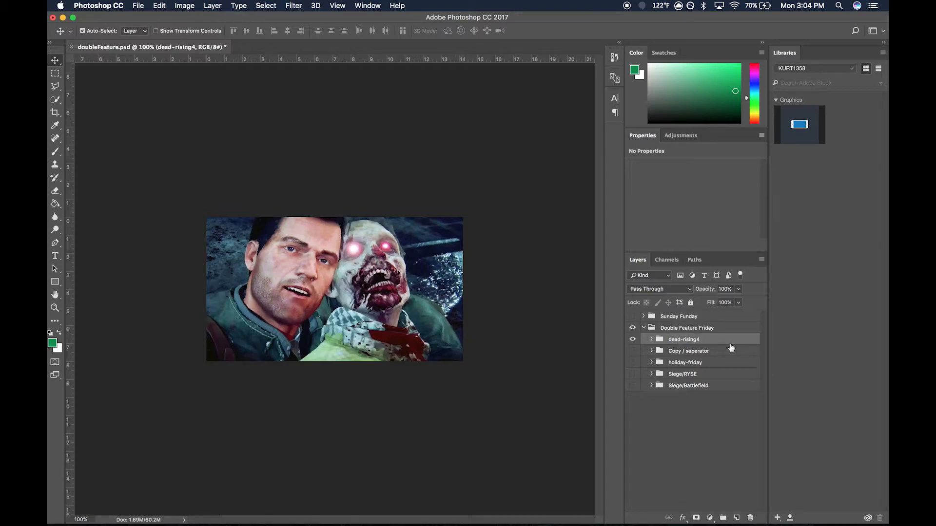
# - Move the dead-rising4 group below the Copy / seperator group, and briefly show Copy / seperator to preview the finished look
pyautogui.click(682, 351)
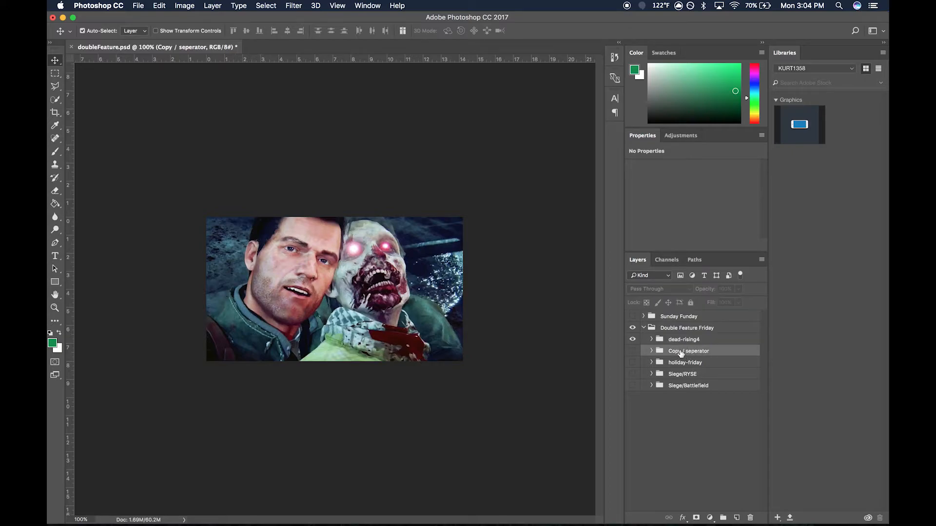
pyautogui.doubleClick(684, 340)
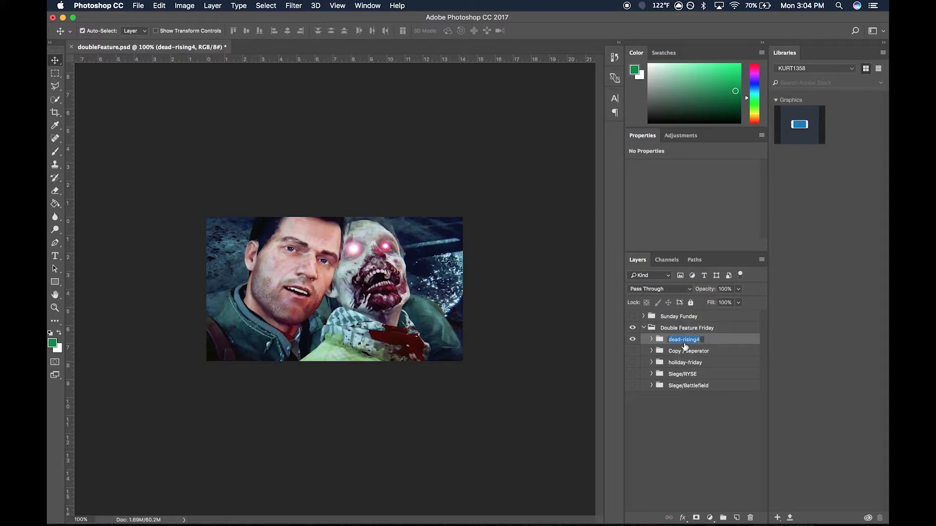
pyautogui.press('Return')
pyautogui.moveTo(698, 339); pyautogui.dragTo(697, 356)
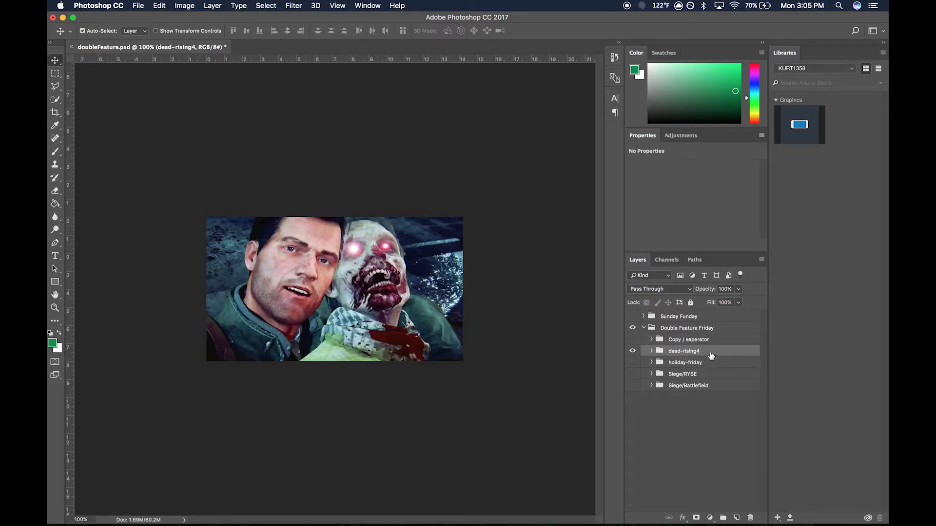
pyautogui.click(632, 340)
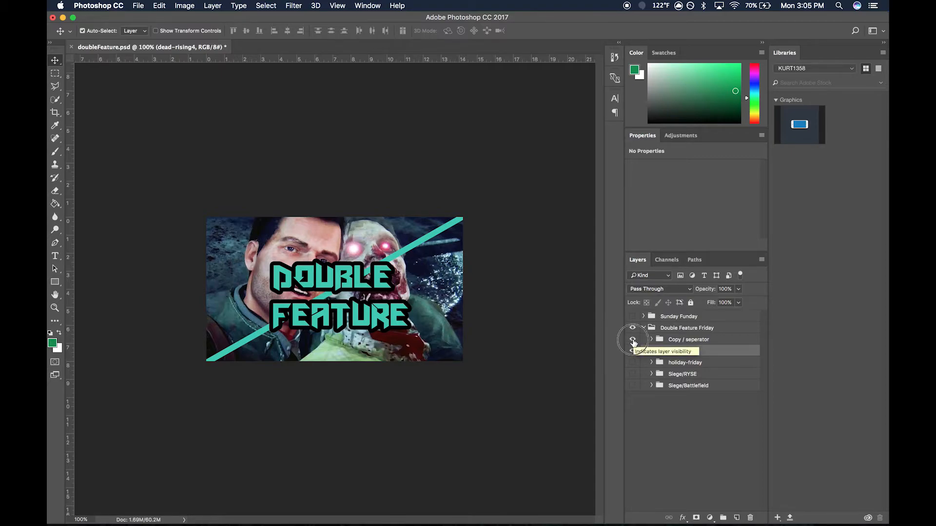
pyautogui.click(633, 341)
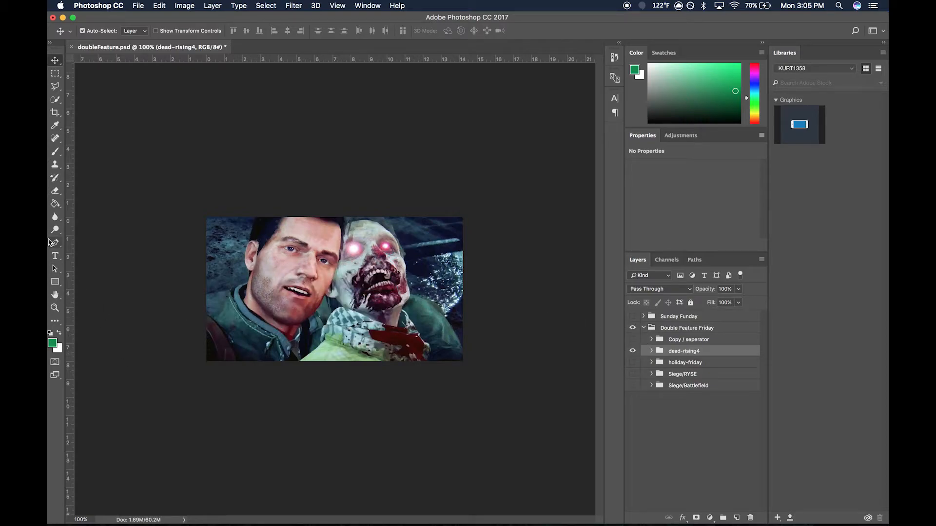
# - Draw a green rectangle about 1309 by 41 px along the canvas's upper edge, extending past its right side
pyautogui.click(57, 283)
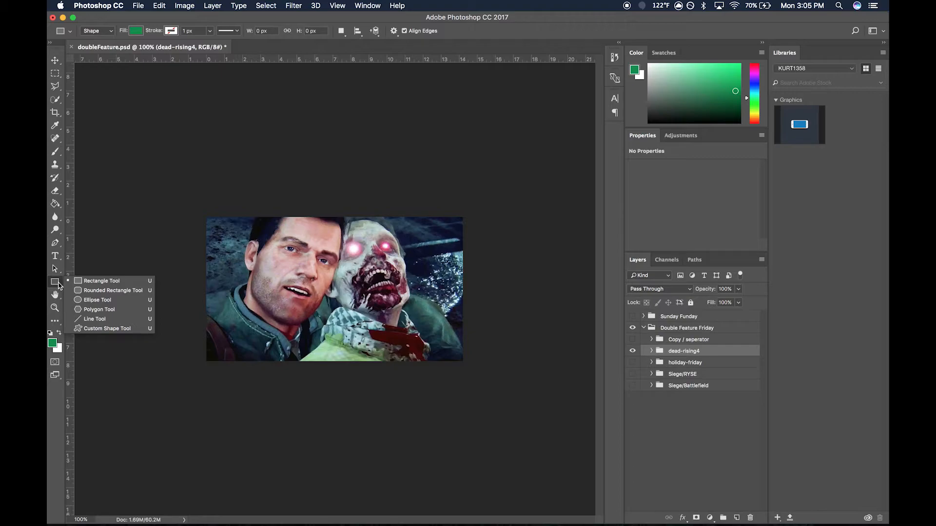
pyautogui.click(90, 282)
pyautogui.moveTo(205, 218); pyautogui.dragTo(533, 228)
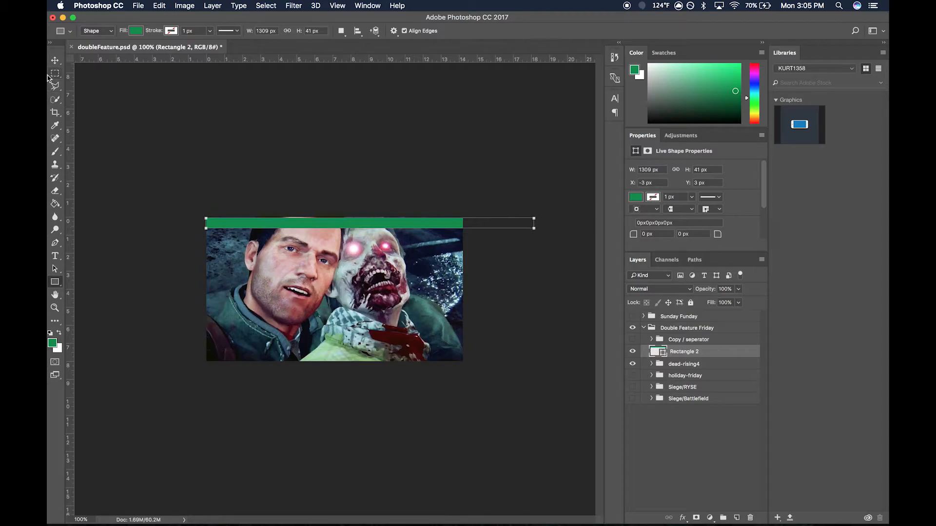
# - Rotate the green rectangle to about -30° and position it as a diagonal divider from the lower-left to the upper-right canvas corner
pyautogui.click(55, 60)
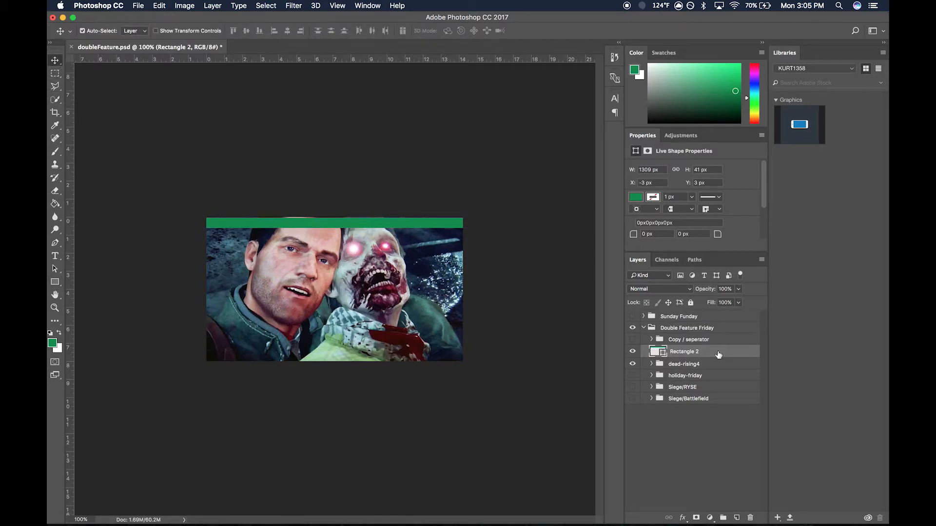
pyautogui.press('super+t')
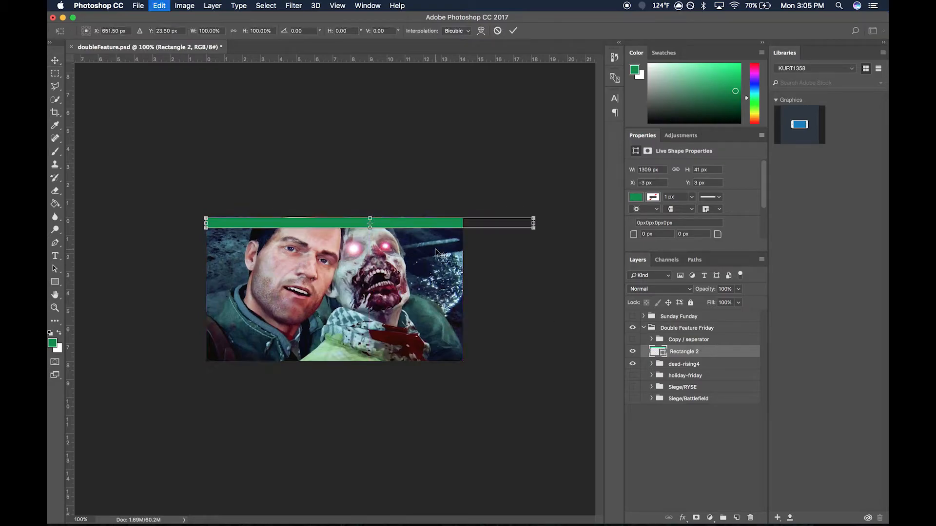
pyautogui.moveTo(549, 208); pyautogui.dragTo(465, 152)
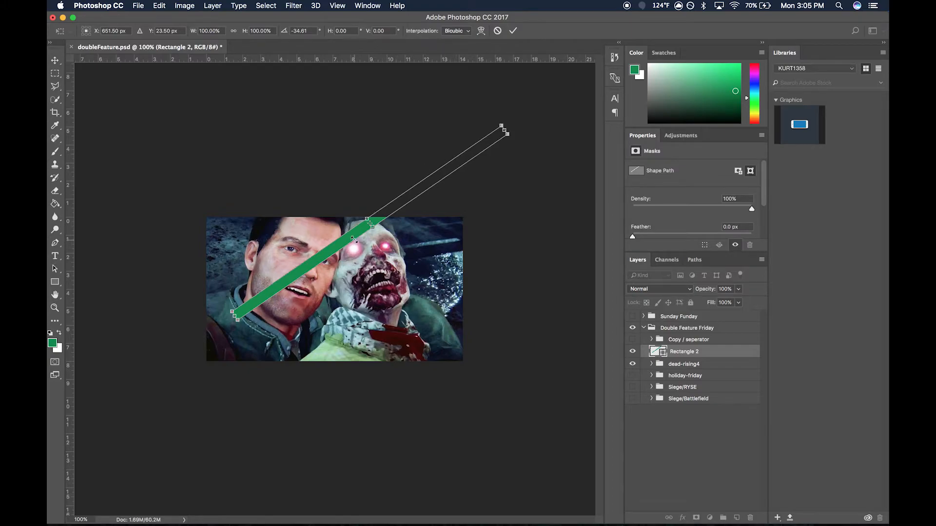
pyautogui.moveTo(353, 234); pyautogui.dragTo(324, 280)
pyautogui.moveTo(477, 158); pyautogui.dragTo(509, 176)
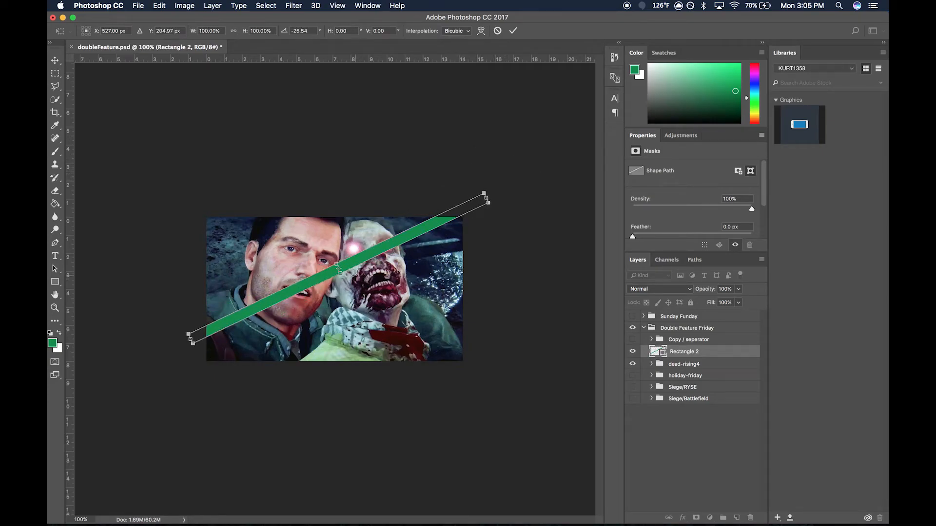
pyautogui.moveTo(356, 265); pyautogui.dragTo(373, 285)
pyautogui.moveTo(507, 195)
pyautogui.mouseDown()
pyautogui.moveTo(483, 178)
pyautogui.moveTo(506, 202)
pyautogui.mouseUp()
pyautogui.moveTo(453, 241); pyautogui.dragTo(444, 241)
pyautogui.moveTo(498, 199); pyautogui.dragTo(482, 194)
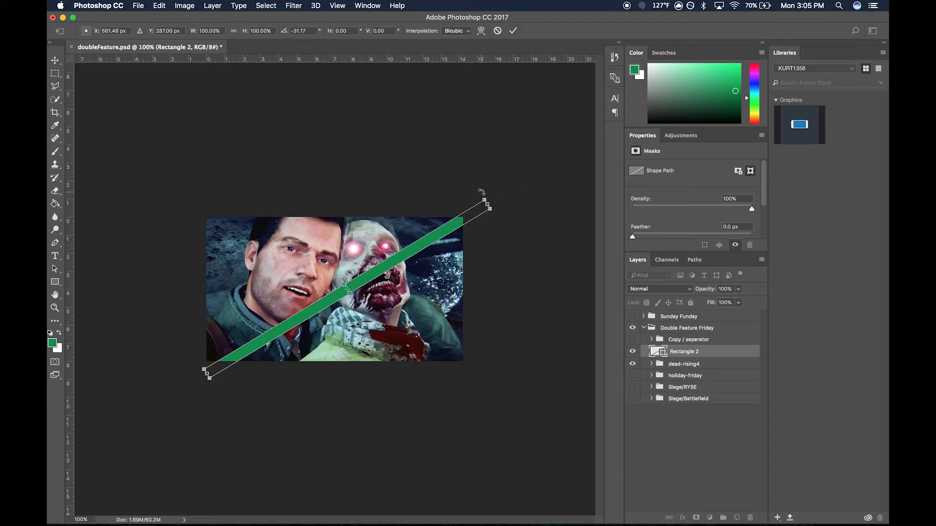
pyautogui.moveTo(393, 268); pyautogui.dragTo(390, 260)
pyautogui.moveTo(467, 196); pyautogui.dragTo(490, 181)
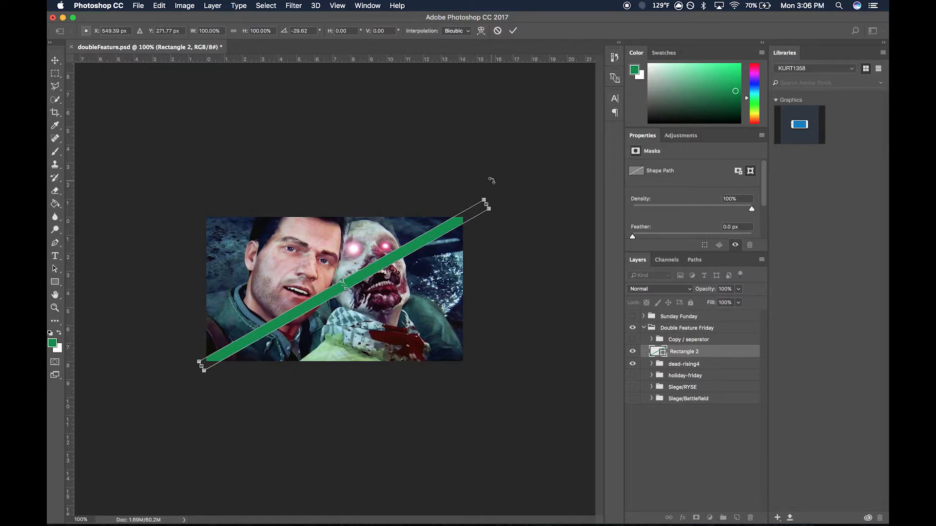
pyautogui.press('Return')
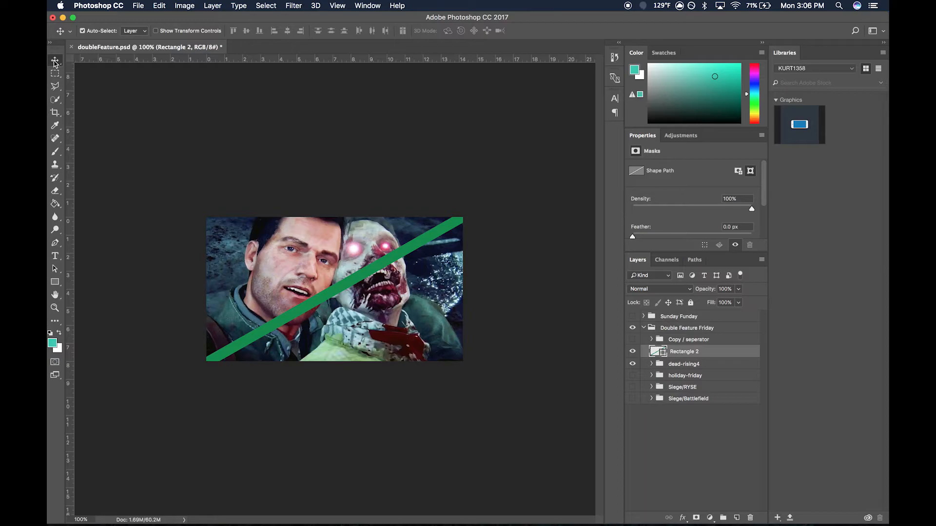
# - Add centred text DOUBLE FEATURE on two lines at 150 pt, in a text box about 13.6 by 5.3 in over the image
pyautogui.click(55, 256)
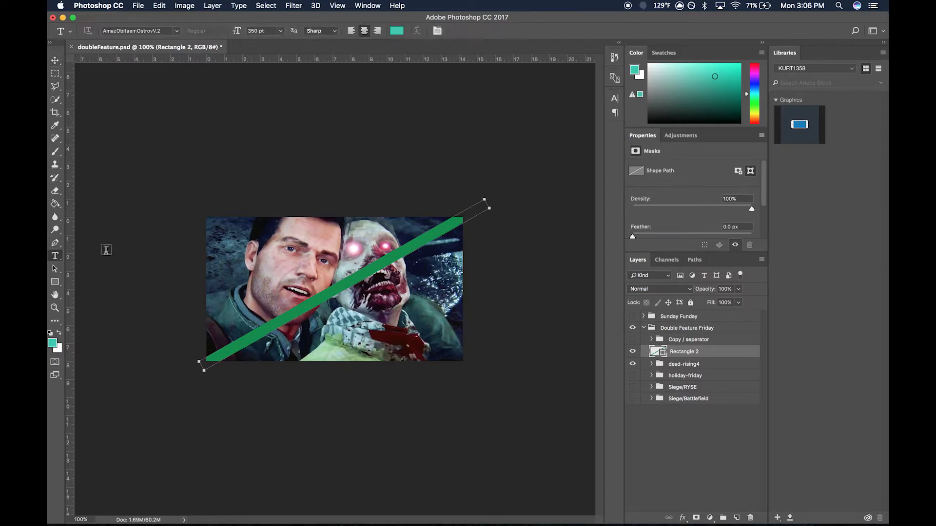
pyautogui.moveTo(213, 239); pyautogui.dragTo(458, 335)
pyautogui.click(254, 31)
pyautogui.write('150')
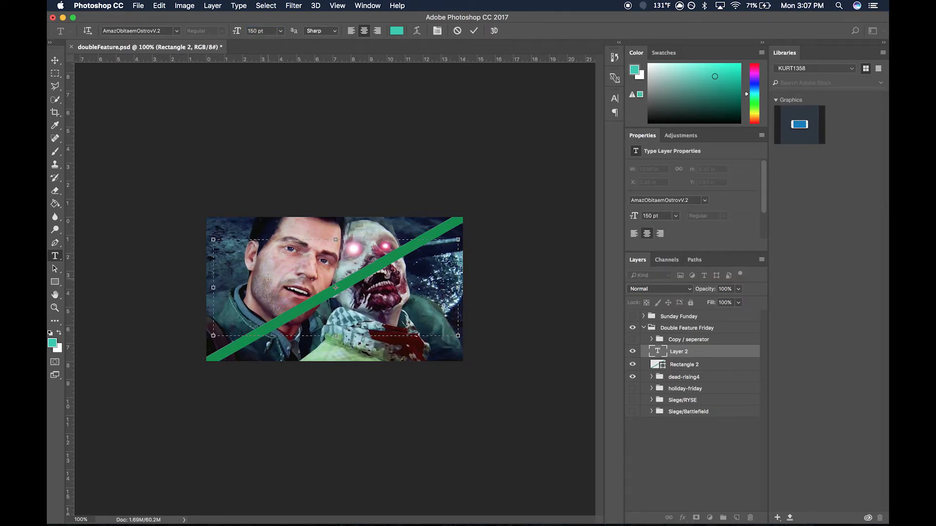
pyautogui.write('DOUBLE FA')
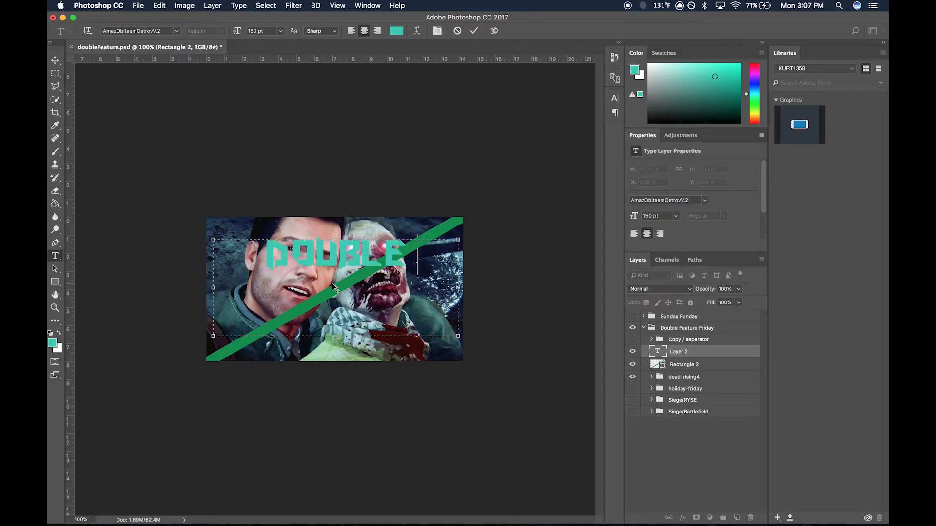
pyautogui.press('BackSpace')
pyautogui.press('BackSpace')
pyautogui.press('BackSpace')
pyautogui.press('Return')
pyautogui.write('FEATURE')
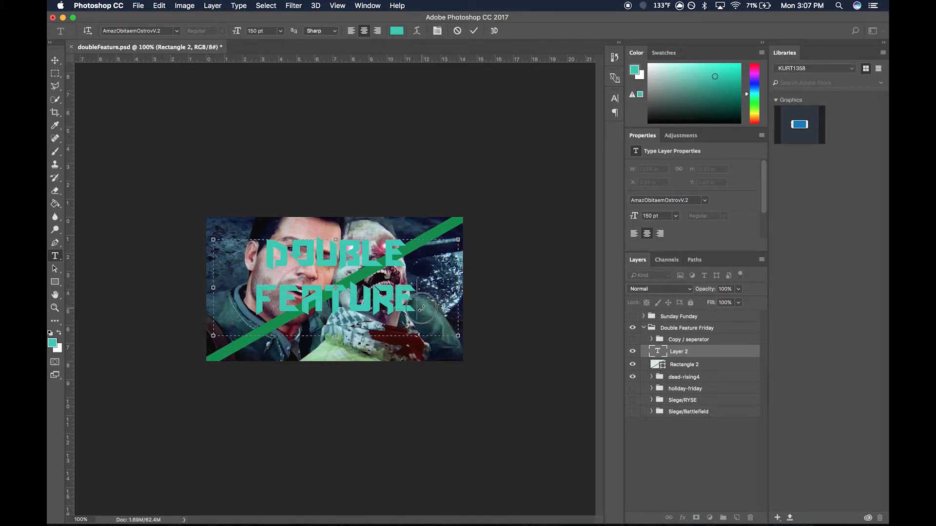
pyautogui.press('super+a')
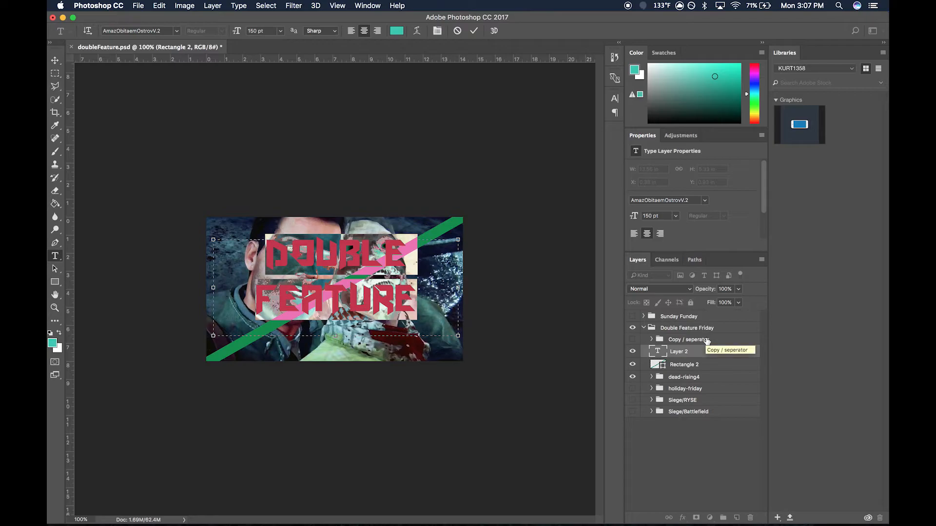
pyautogui.click(719, 354)
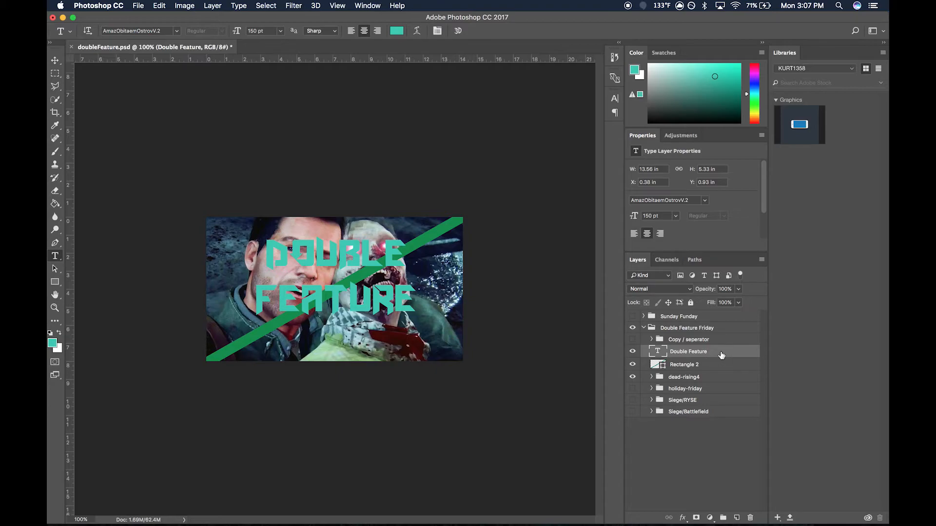
# - Add a Stroke layer effect to the Double Feature text
pyautogui.doubleClick(721, 355)
pyautogui.click(471, 362)
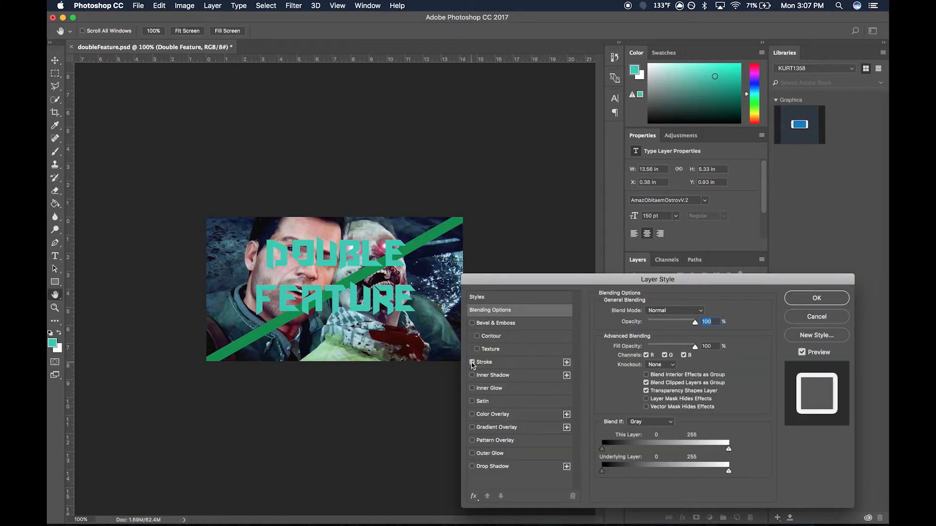
pyautogui.click(816, 298)
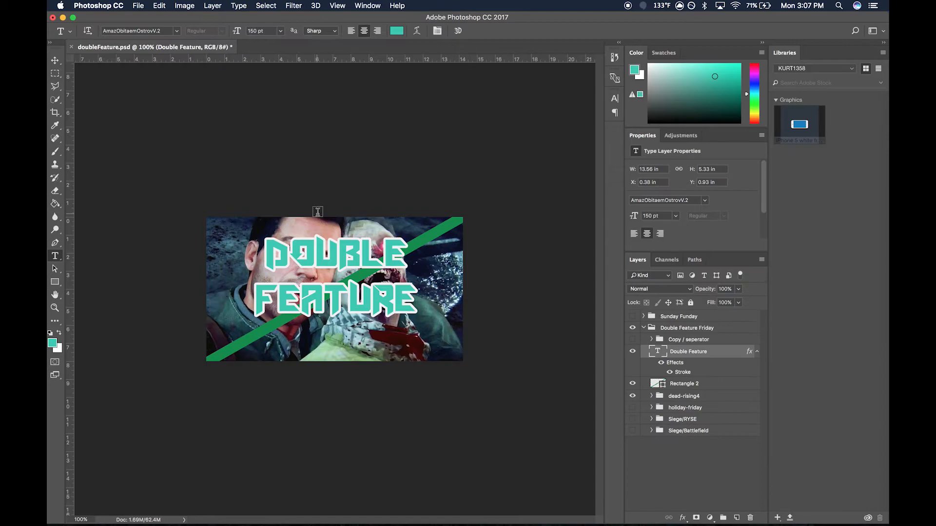
# - Move the Double Feature text down to the canvas centre, at about X 0.31 in and Y 1.54 in
pyautogui.click(56, 61)
pyautogui.press('Down')
pyautogui.press('Down')
pyautogui.press('Down')
pyautogui.press('Down')
pyautogui.hotkey('shift', 'Down')
pyautogui.hotkey('shift', 'Down')
pyautogui.hotkey('shift', 'Down')
pyautogui.hotkey('shift', 'Down')
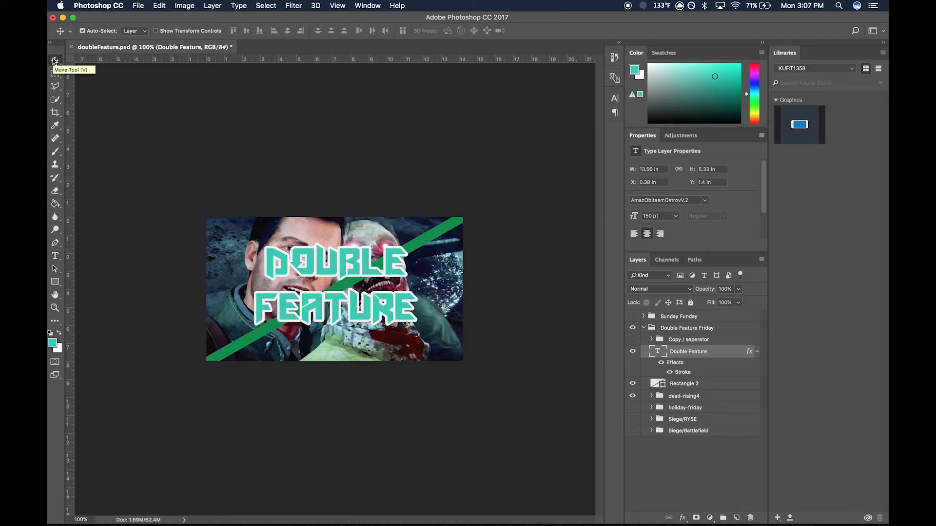
pyautogui.hotkey('shift', 'Right')
pyautogui.moveTo(353, 270); pyautogui.dragTo(346, 267)
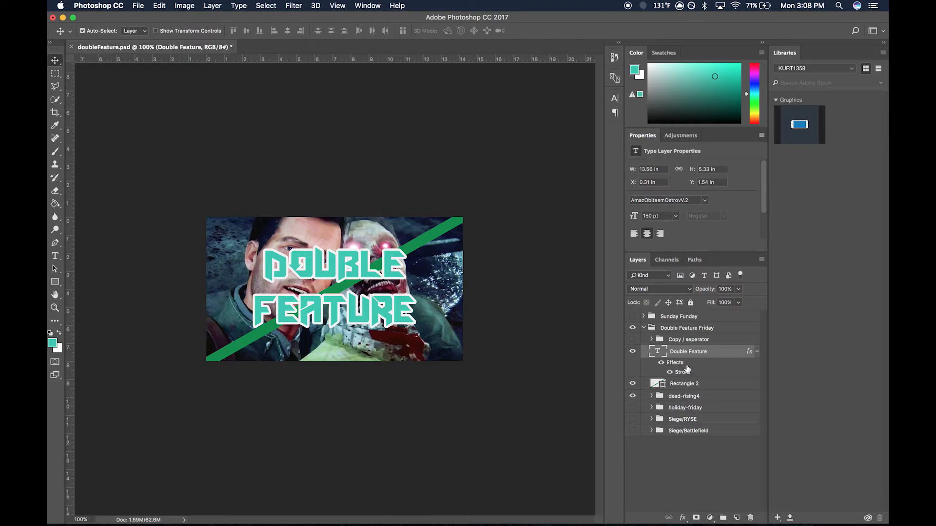
# - Hide the new Double Feature text layer and show the Copy / seperator group
pyautogui.click(632, 352)
pyautogui.click(633, 340)
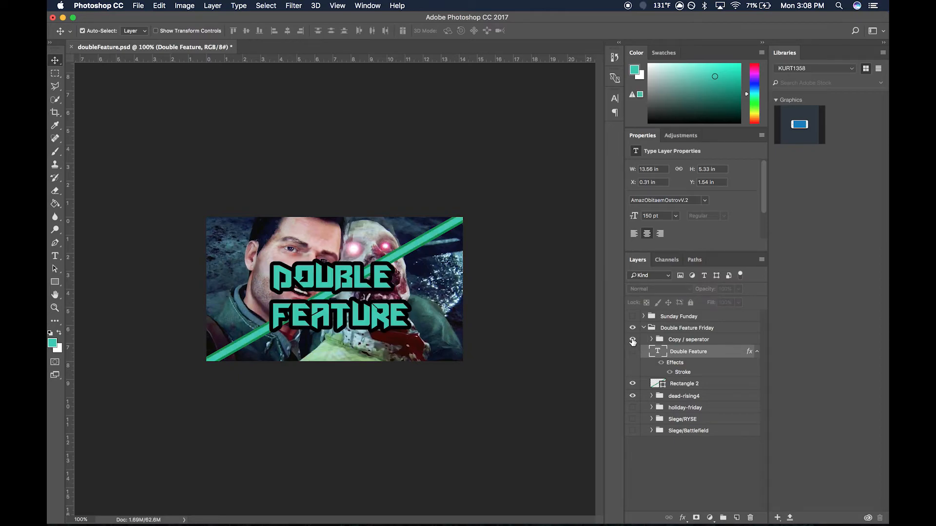
# - Hide the Rectangle 2 layer and the Copy / seperator group, and select the maxresdefault image inside the dead-rising4 group
pyautogui.click(632, 384)
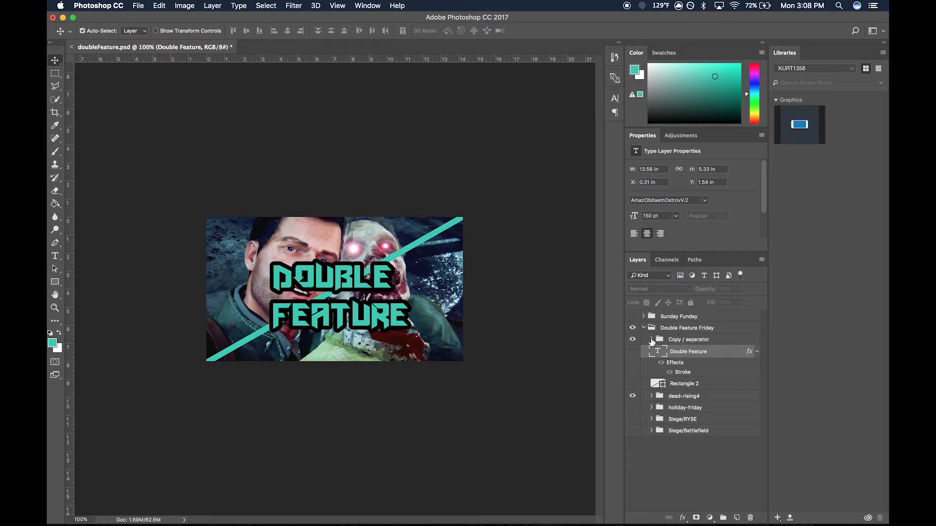
pyautogui.click(632, 340)
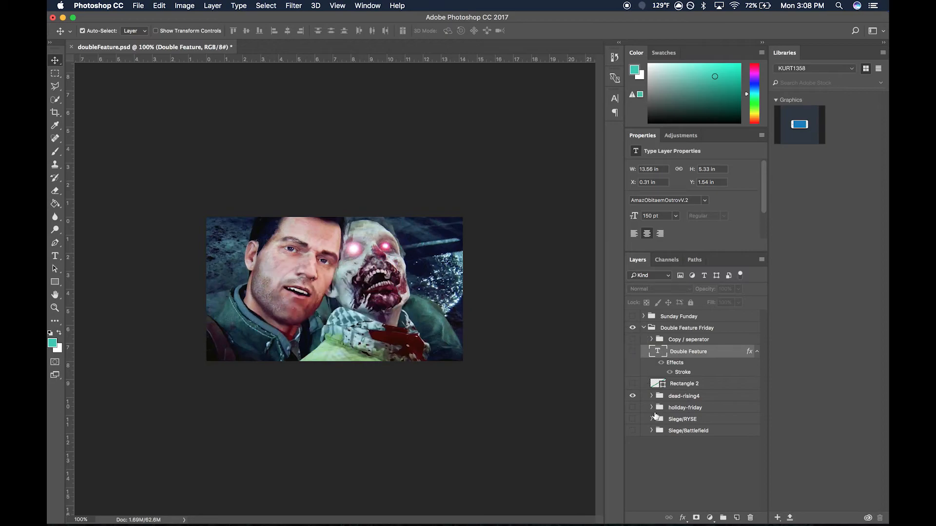
pyautogui.click(652, 396)
pyautogui.click(701, 411)
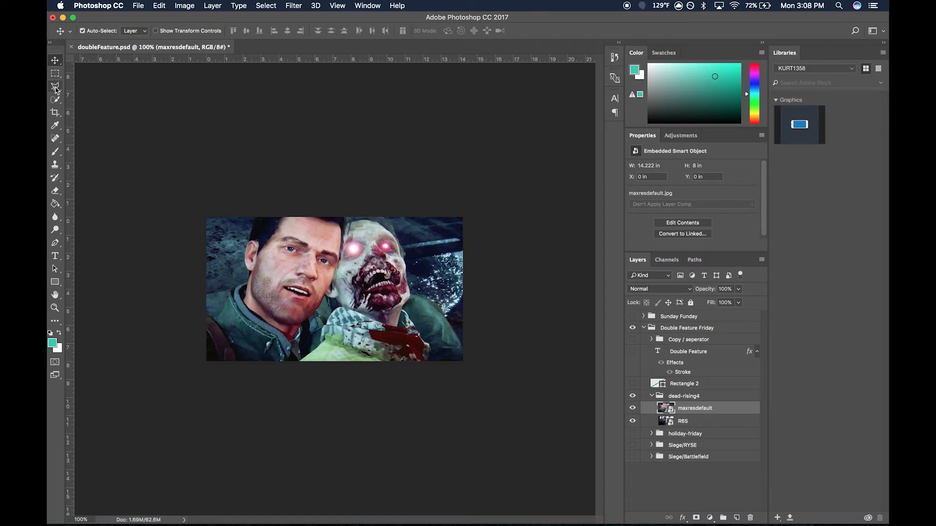
# - Select the image's upper-left triangular half with the Polygonal Lasso, cutting diagonally from the lower-left to the upper-right canvas corner
pyautogui.click(57, 89)
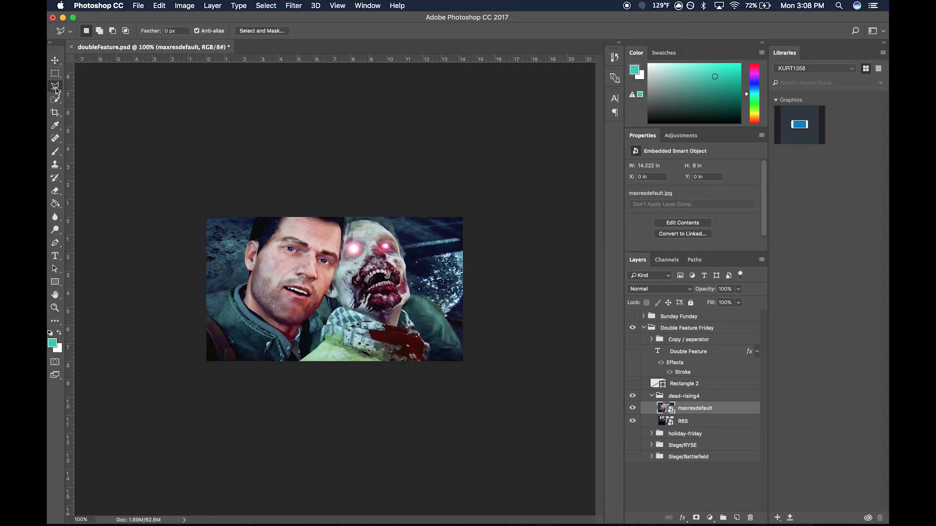
pyautogui.click(55, 88)
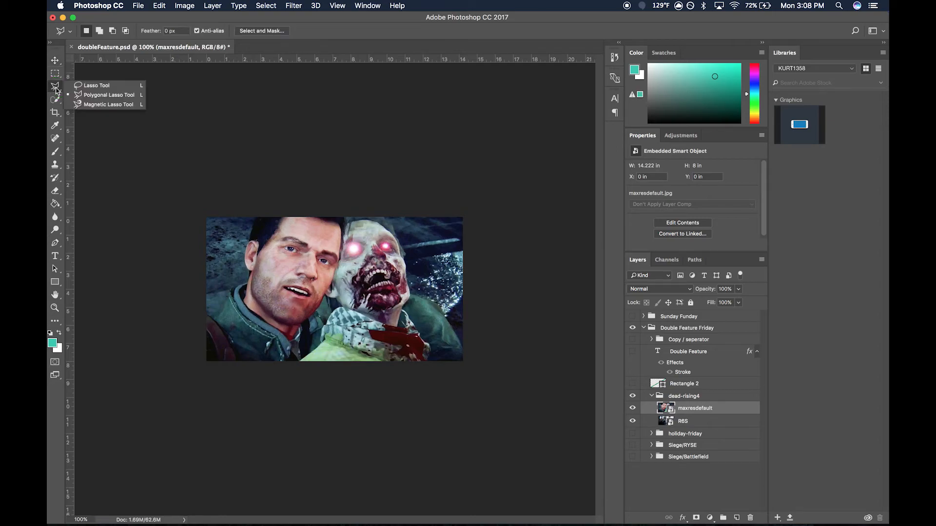
pyautogui.click(207, 218)
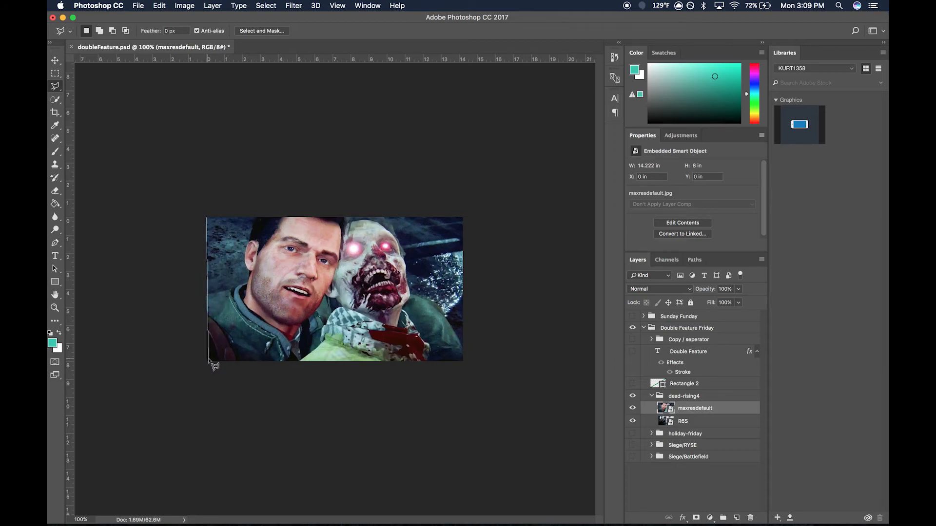
pyautogui.click(207, 360)
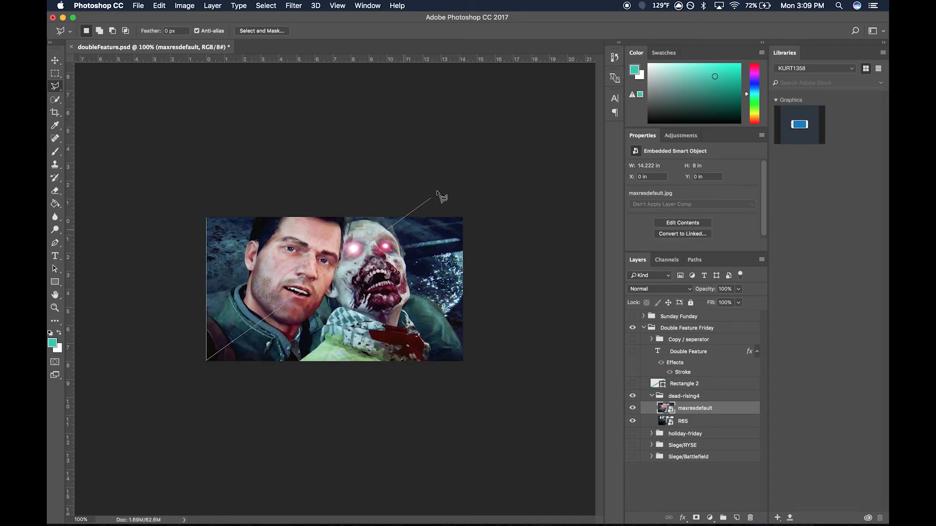
pyautogui.click(462, 219)
pyautogui.click(208, 220)
# - Copy the selected triangular half of maxresdefault to its own layer and hide the original maxresdefault layer
pyautogui.rightClick(252, 246)
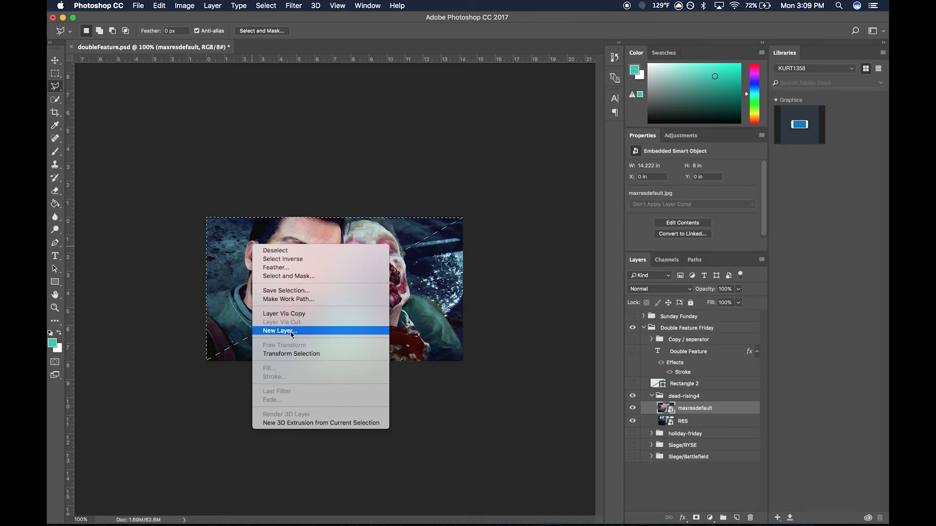
pyautogui.click(298, 314)
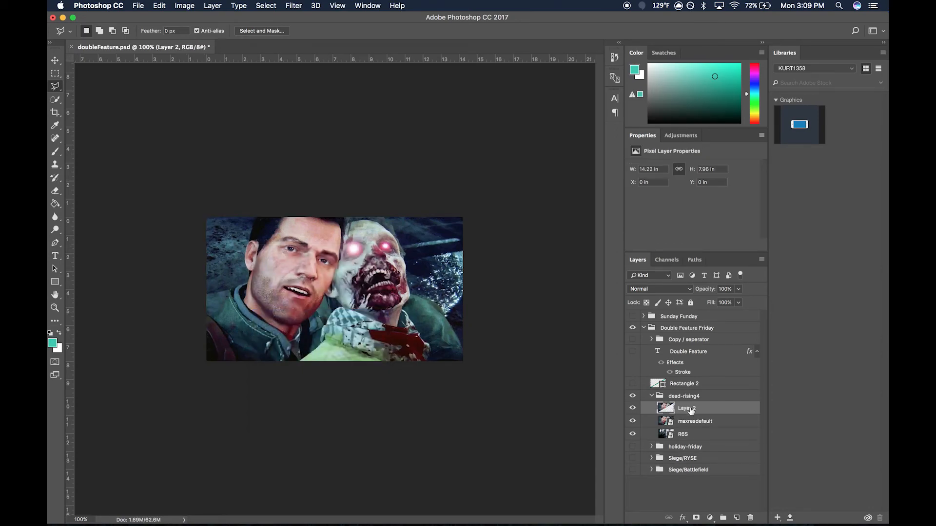
pyautogui.click(633, 422)
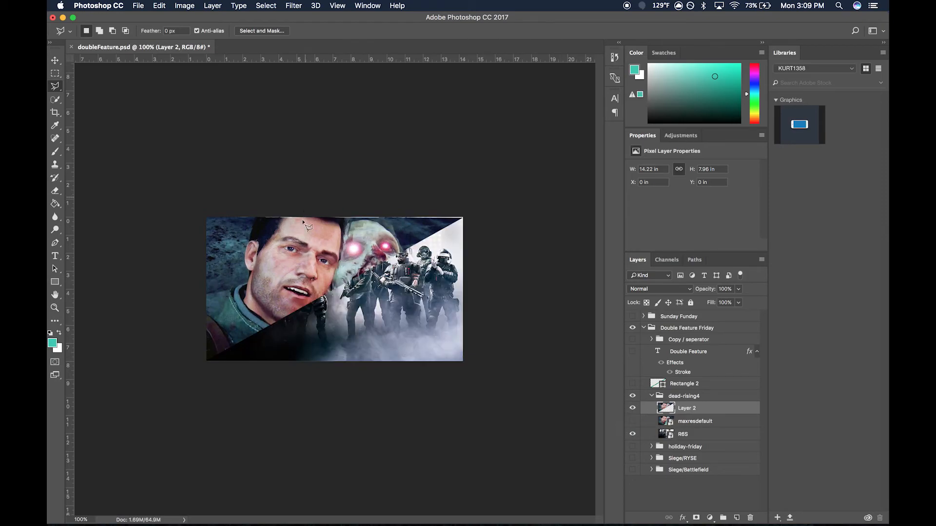
# - Nudge the copied triangular half up to Y -0.04 in, flush with the canvas's upper edge
pyautogui.click(56, 61)
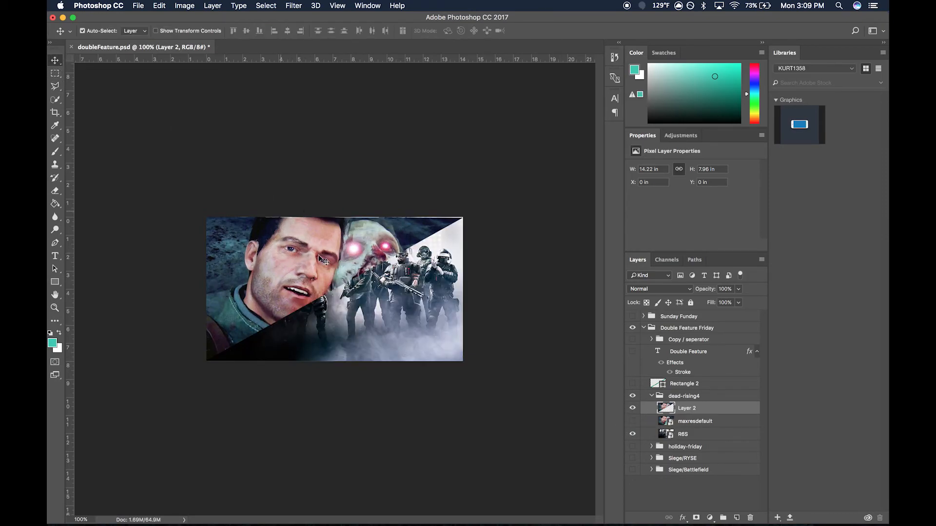
pyautogui.press('Up')
pyautogui.press('Up')
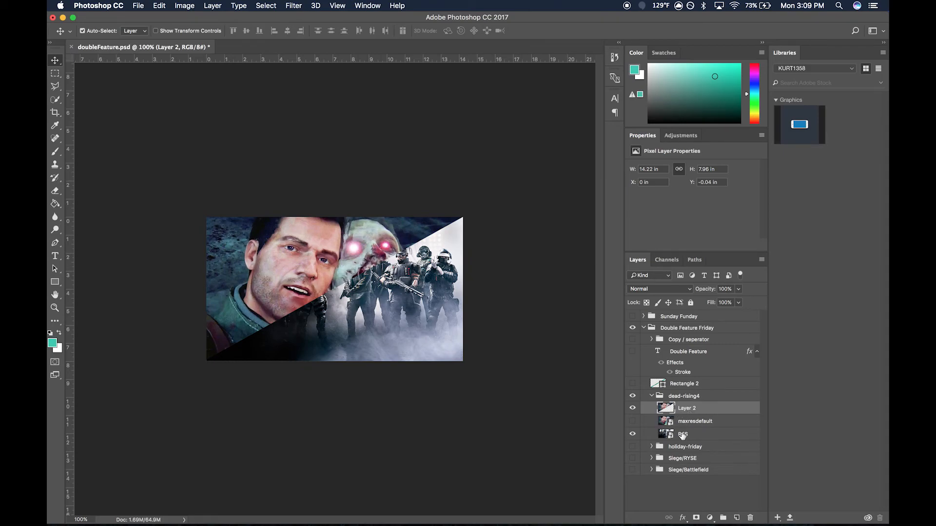
# - Move the R6S image down and slightly left, to about X -0.13 in and Y 2.01 in
pyautogui.click(700, 435)
pyautogui.press('Down')
pyautogui.press('Down')
pyautogui.press('Down')
pyautogui.press('Down')
pyautogui.press('Down')
pyautogui.press('Down')
pyautogui.press('Down')
pyautogui.press('Down')
pyautogui.press('Down')
pyautogui.press('Down')
pyautogui.press('Down')
pyautogui.press('Down')
pyautogui.press('Down')
pyautogui.press('Down')
pyautogui.press('Down')
pyautogui.press('Down')
pyautogui.press('Down')
pyautogui.press('Down')
pyautogui.press('Down')
pyautogui.press('Down')
pyautogui.press('Down')
pyautogui.press('Down')
pyautogui.press('Down')
pyautogui.press('Down')
pyautogui.press('Down')
pyautogui.press('Down')
pyautogui.press('Down')
pyautogui.press('Down')
pyautogui.press('Down')
pyautogui.press('Down')
pyautogui.press('Down')
pyautogui.press('Down')
pyautogui.press('Down')
pyautogui.press('Down')
pyautogui.press('Down')
pyautogui.press('Down')
pyautogui.press('Down')
pyautogui.press('Down')
pyautogui.press('Down')
pyautogui.press('Down')
pyautogui.press('Down')
pyautogui.press('Down')
pyautogui.press('Down')
pyautogui.press('Down')
pyautogui.press('Down')
pyautogui.press('Down')
pyautogui.press('Left')
pyautogui.press('Left')
pyautogui.press('Left')
pyautogui.press('Left')
pyautogui.press('Left')
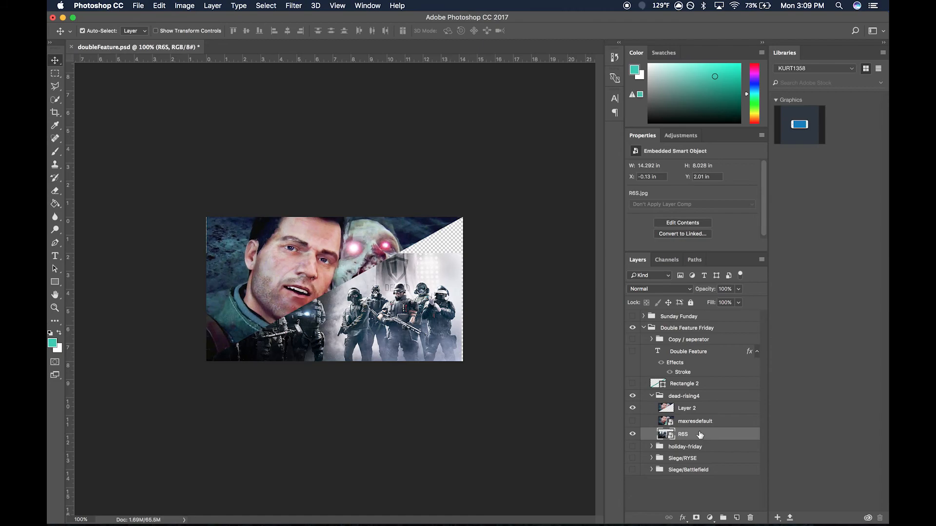
# - Enlarge the R6S image with Free Transform to about 283.5% in width and height
pyautogui.click(242, 251)
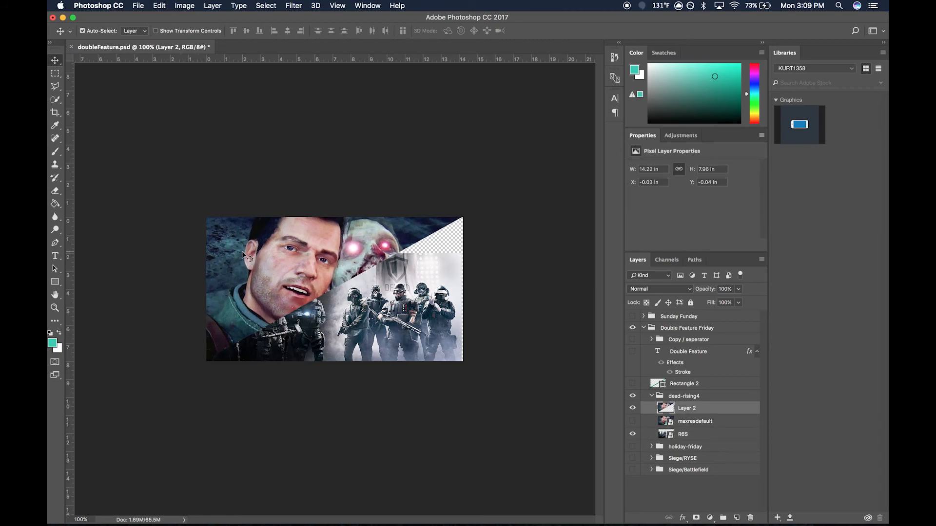
pyautogui.click(428, 303)
pyautogui.hotkey('ctrl', 't')
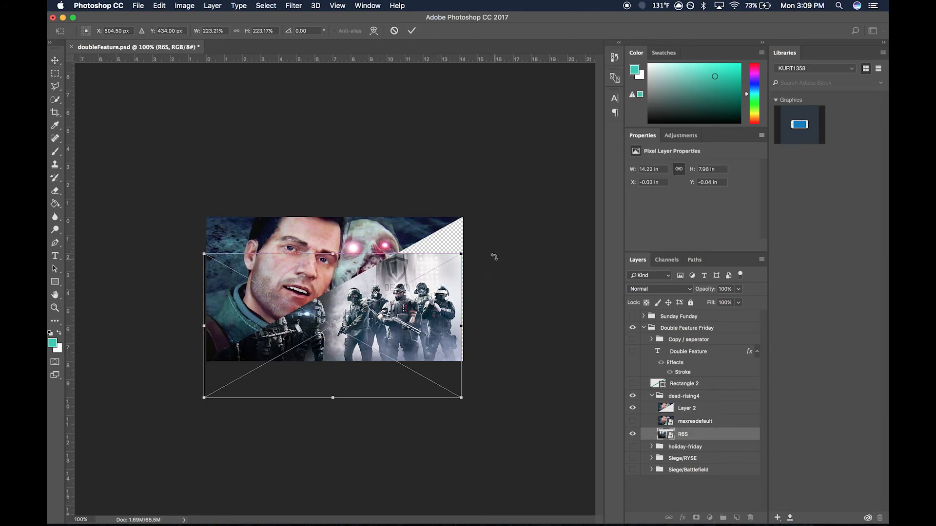
pyautogui.moveTo(461, 254); pyautogui.dragTo(518, 192)
# - Position the enlarged R6S image at about X -2.47 in and Y 0.01 in, and show the Copy / seperator group
pyautogui.press('Left')
pyautogui.press('Left')
pyautogui.press('Left')
pyautogui.press('Left')
pyautogui.press('Left')
pyautogui.press('Left')
pyautogui.press('Left')
pyautogui.press('Left')
pyautogui.hotkey('shift', 'Left')
pyautogui.hotkey('shift', 'Left')
pyautogui.hotkey('shift', 'Left')
pyautogui.hotkey('shift', 'Left')
pyautogui.hotkey('shift', 'Left')
pyautogui.hotkey('shift', 'Left')
pyautogui.hotkey('shift', 'Up')
pyautogui.hotkey('shift', 'Right')
pyautogui.hotkey('shift', 'Right')
pyautogui.hotkey('shift', 'Right')
pyautogui.hotkey('shift', 'Right')
pyautogui.hotkey('shift', 'Right')
pyautogui.hotkey('shift', 'Right')
pyautogui.hotkey('shift', 'Down')
pyautogui.hotkey('shift', 'Down')
pyautogui.hotkey('shift', 'Right')
pyautogui.hotkey('shift', 'Down')
pyautogui.hotkey('shift', 'Left')
pyautogui.hotkey('shift', 'Left')
pyautogui.hotkey('shift', 'Left')
pyautogui.hotkey('shift', 'Left')
pyautogui.hotkey('shift', 'Left')
pyautogui.hotkey('shift', 'Left')
pyautogui.hotkey('shift', 'Left')
pyautogui.hotkey('shift', 'Left')
pyautogui.hotkey('shift', 'Left')
pyautogui.hotkey('shift', 'Left')
pyautogui.hotkey('shift', 'Left')
pyautogui.hotkey('shift', 'Left')
pyautogui.hotkey('shift', 'Left')
pyautogui.hotkey('shift', 'Left')
pyautogui.hotkey('shift', 'Left')
pyautogui.hotkey('shift', 'Left')
pyautogui.hotkey('shift', 'Left')
pyautogui.hotkey('shift', 'Left')
pyautogui.hotkey('shift', 'Left')
pyautogui.hotkey('shift', 'Left')
pyautogui.hotkey('shift', 'Up')
pyautogui.hotkey('shift', 'Right')
pyautogui.hotkey('shift', 'Right')
pyautogui.hotkey('shift', 'Right')
pyautogui.hotkey('shift', 'Right')
pyautogui.hotkey('shift', 'Right')
pyautogui.hotkey('shift', 'Right')
pyautogui.press('Down')
pyautogui.press('Down')
pyautogui.press('Down')
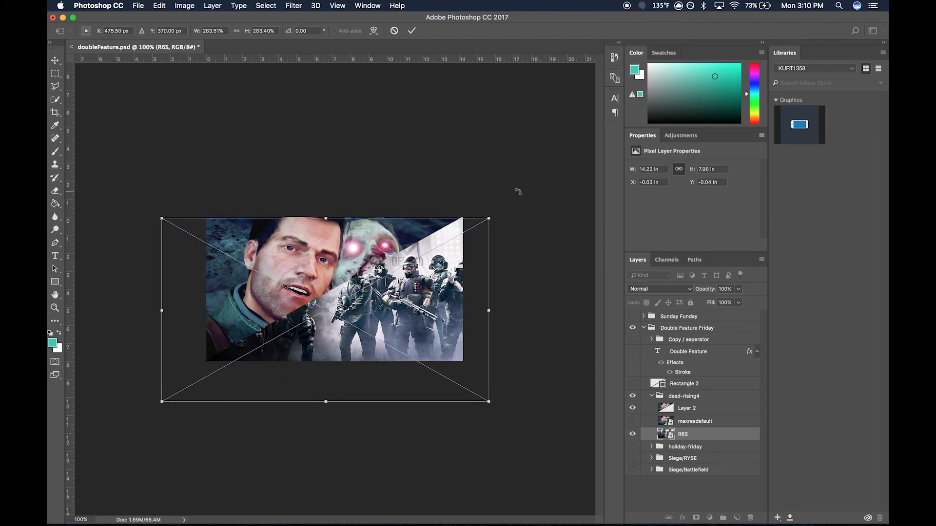
pyautogui.press('Return')
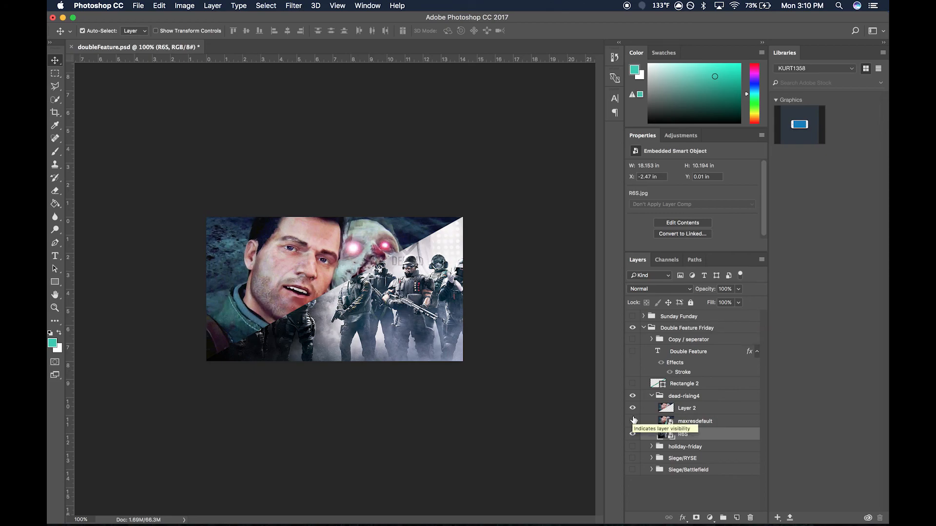
pyautogui.click(632, 340)
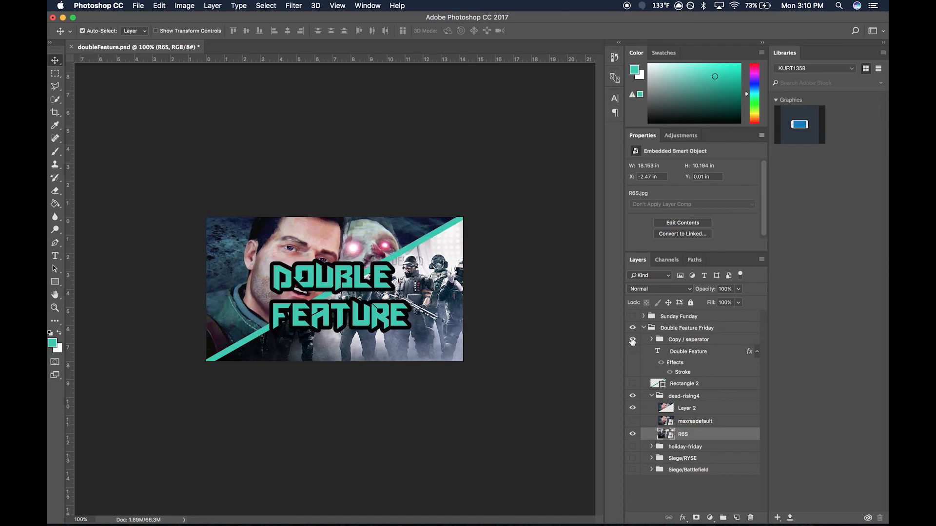